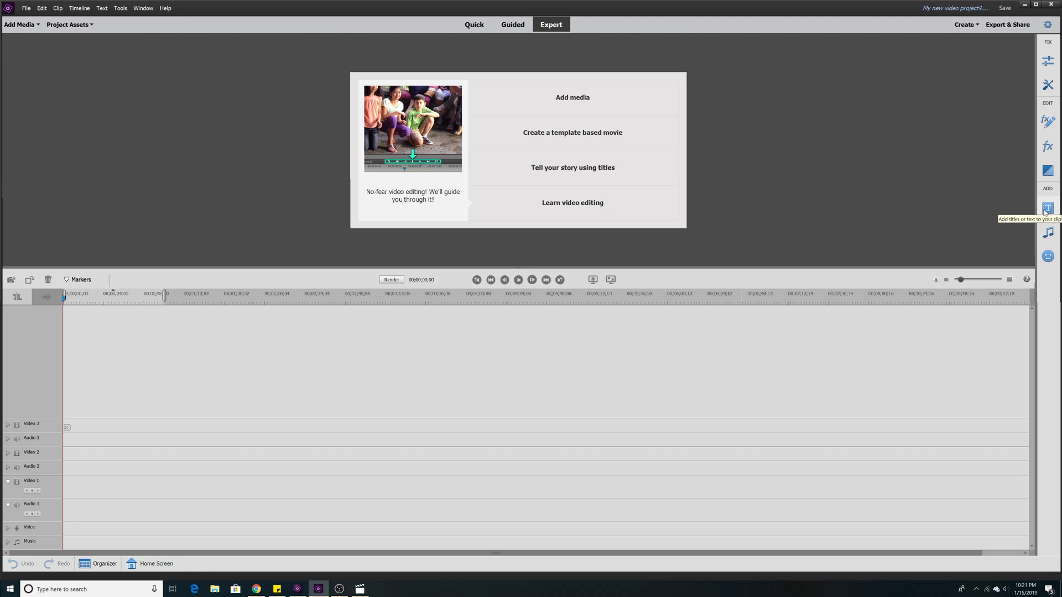
# - Filter the title templates to Classic Titles > General to show Default Text, Roll and Crawl
pyautogui.click(1046, 209)
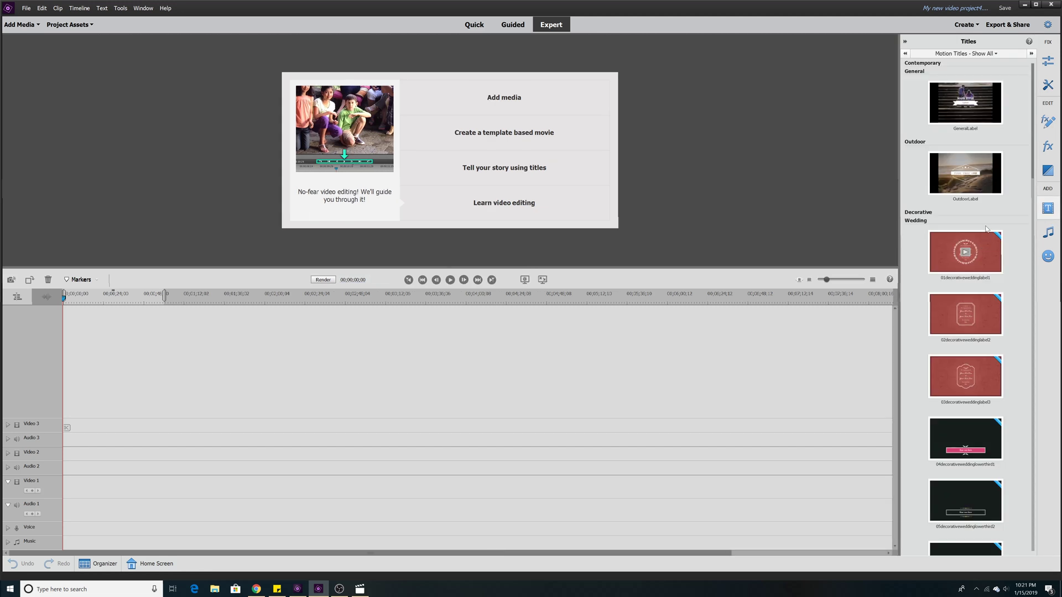
pyautogui.click(997, 55)
pyautogui.moveTo(962, 72)
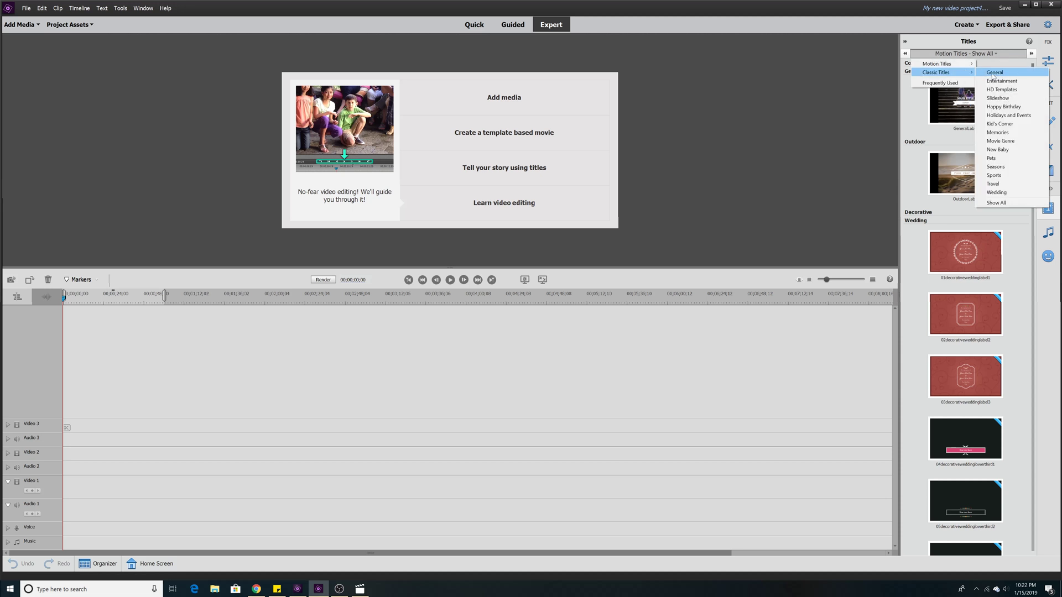
pyautogui.click(993, 73)
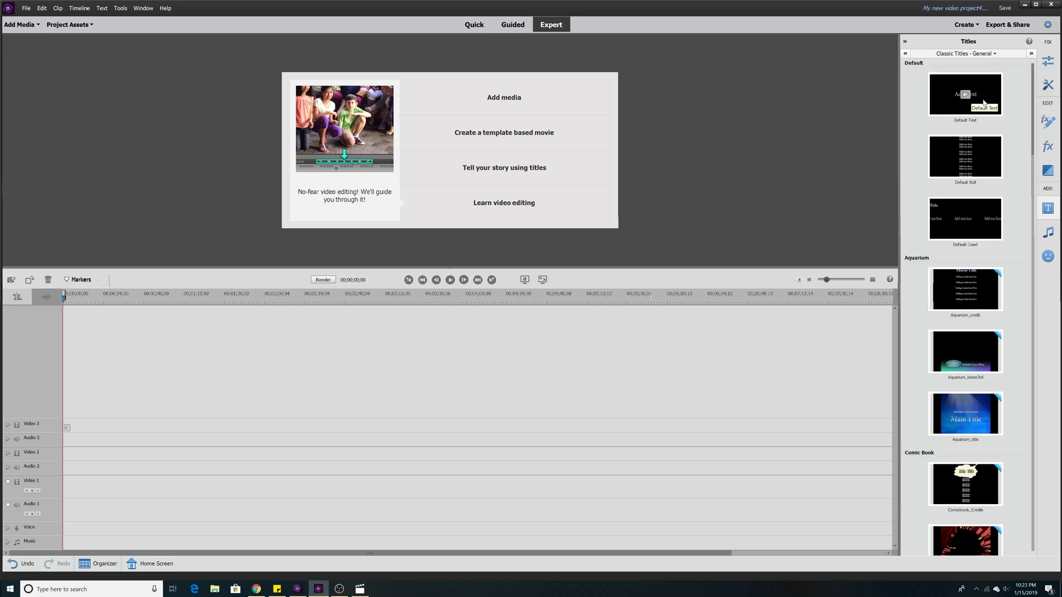
# - Place a Default Text title on the timeline and replace its placeholder with 'Hello'
pyautogui.moveTo(982, 98); pyautogui.dragTo(69, 486)
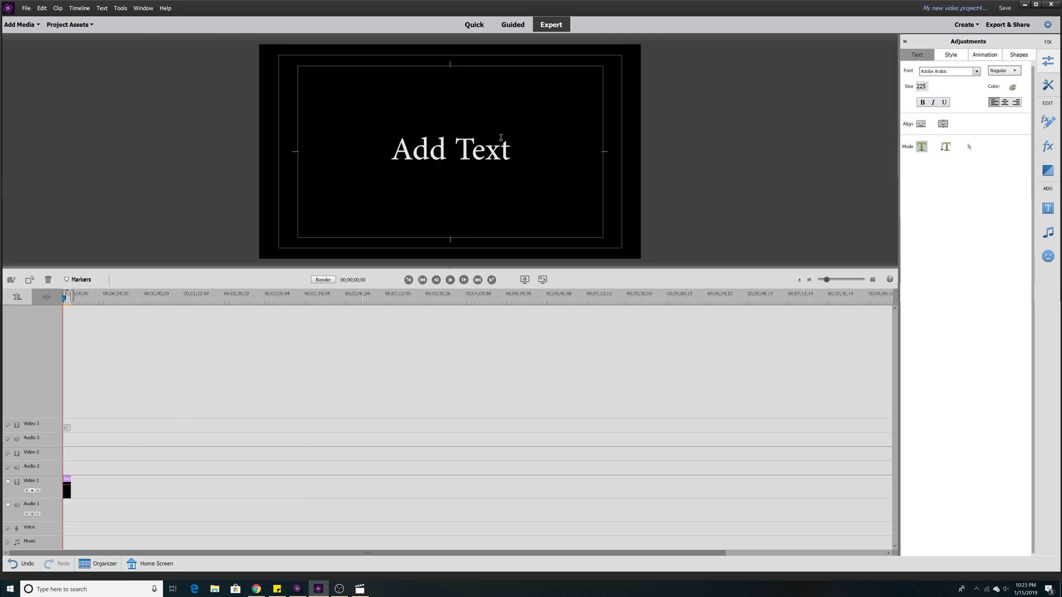
pyautogui.click(497, 153)
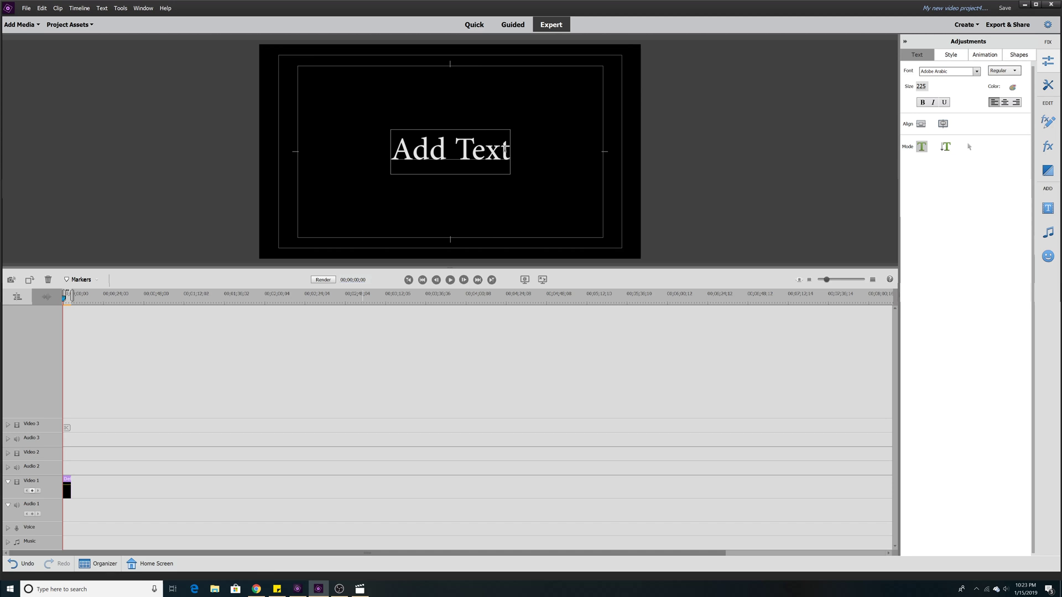
pyautogui.hotkey('ctrl', 'a')
pyautogui.write('Hello')
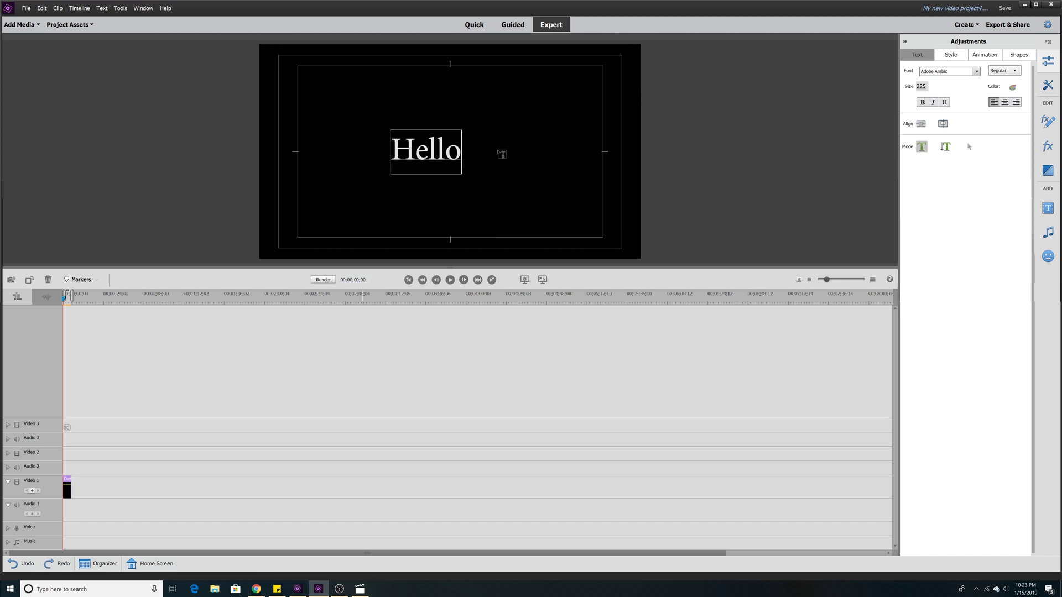
# - Set the title to Stencil Std, size 300, centre-aligned and centred vertically and horizontally in the frame
pyautogui.click(975, 73)
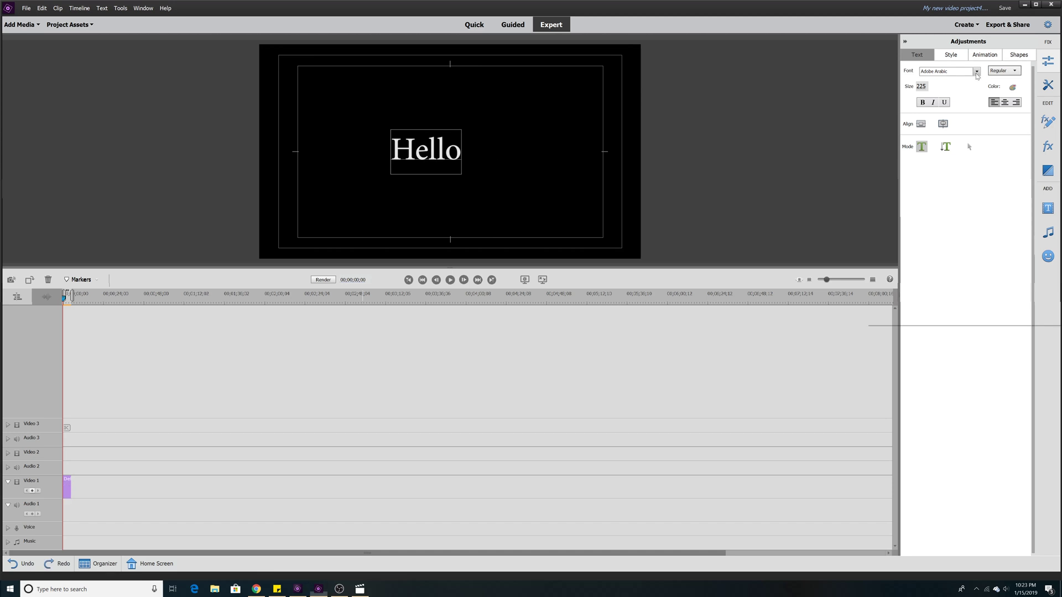
pyautogui.scroll(-5, 957, 164)
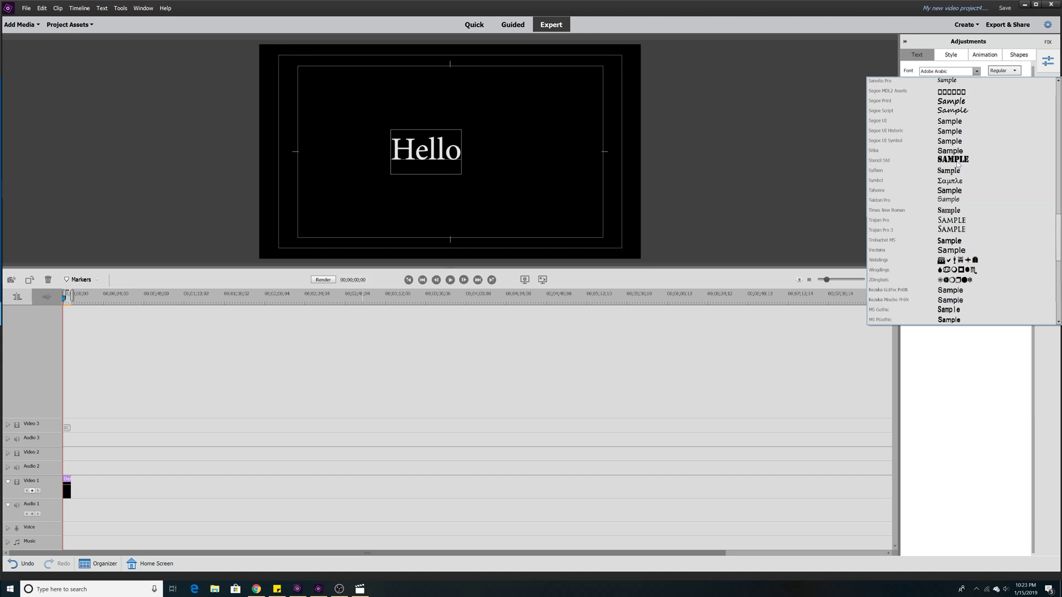
pyautogui.click(957, 162)
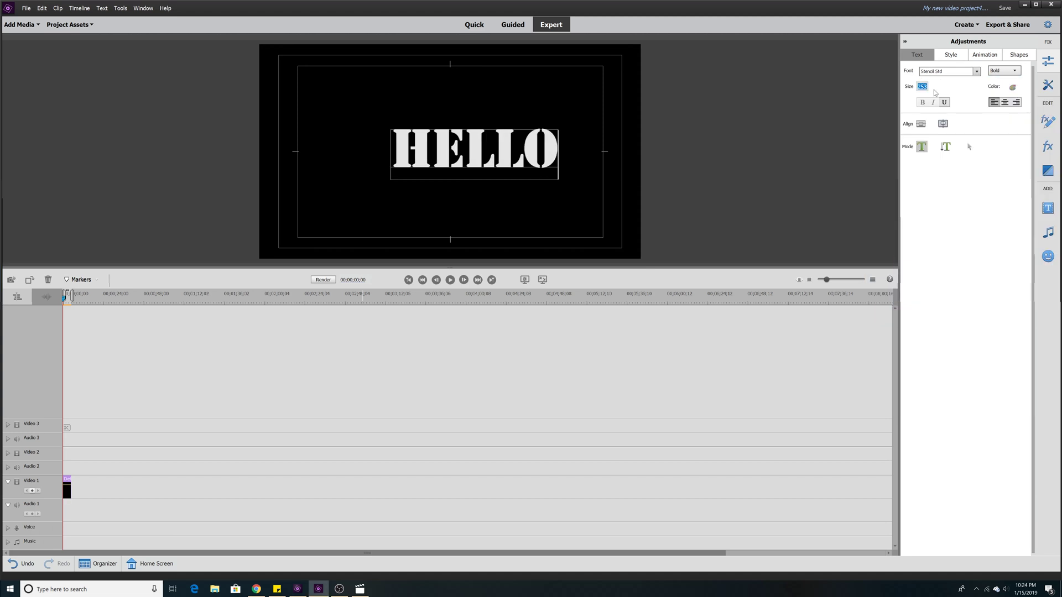
pyautogui.write('300')
pyautogui.press('Return')
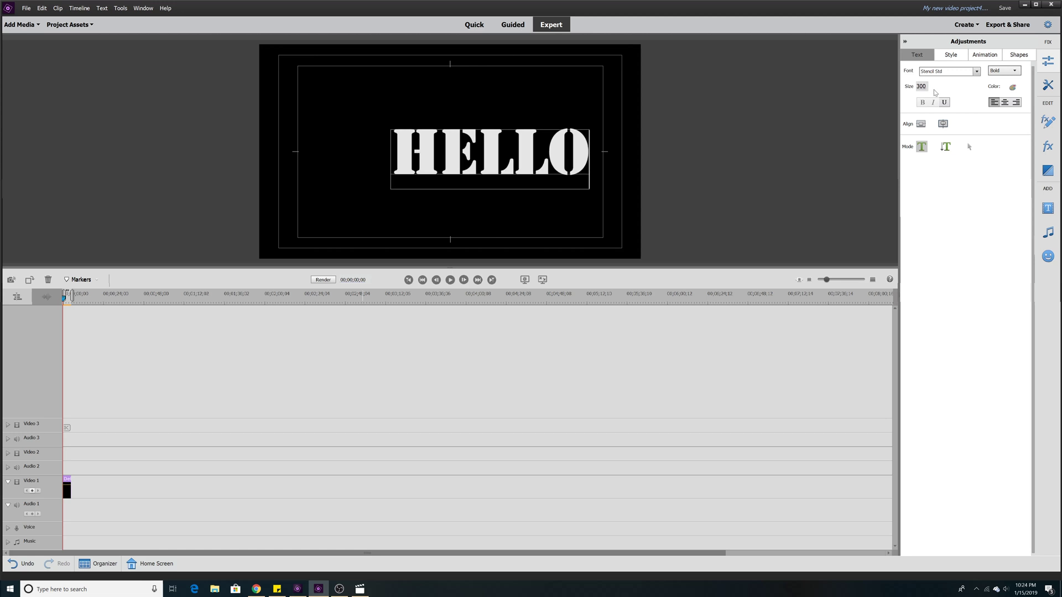
pyautogui.click(1005, 103)
pyautogui.click(944, 125)
pyautogui.click(920, 124)
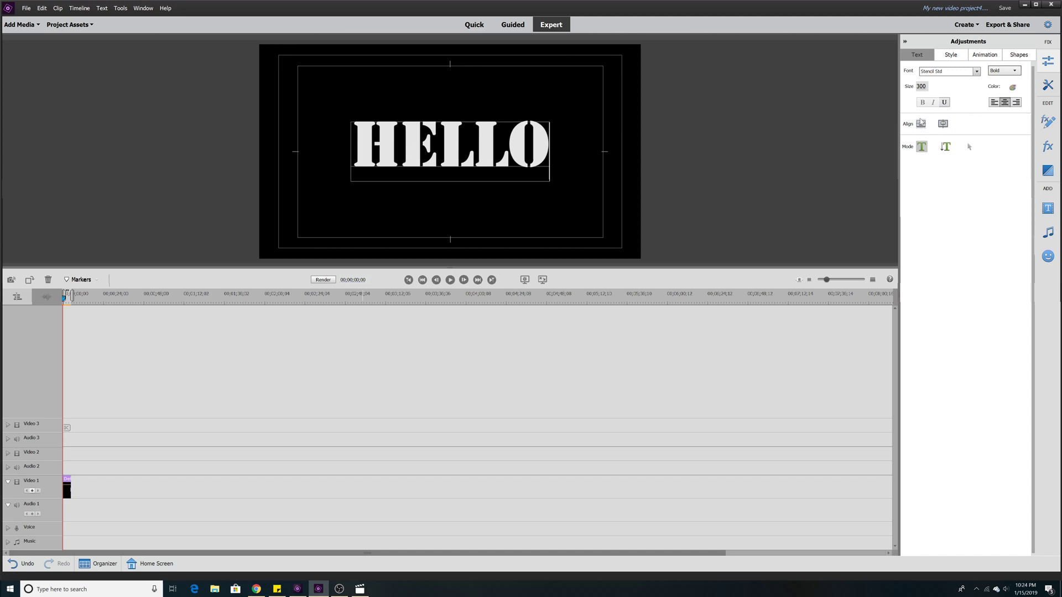
# - Colour the HELLO text cyan and finish editing the title
pyautogui.hotkey('ctrl', 'a')
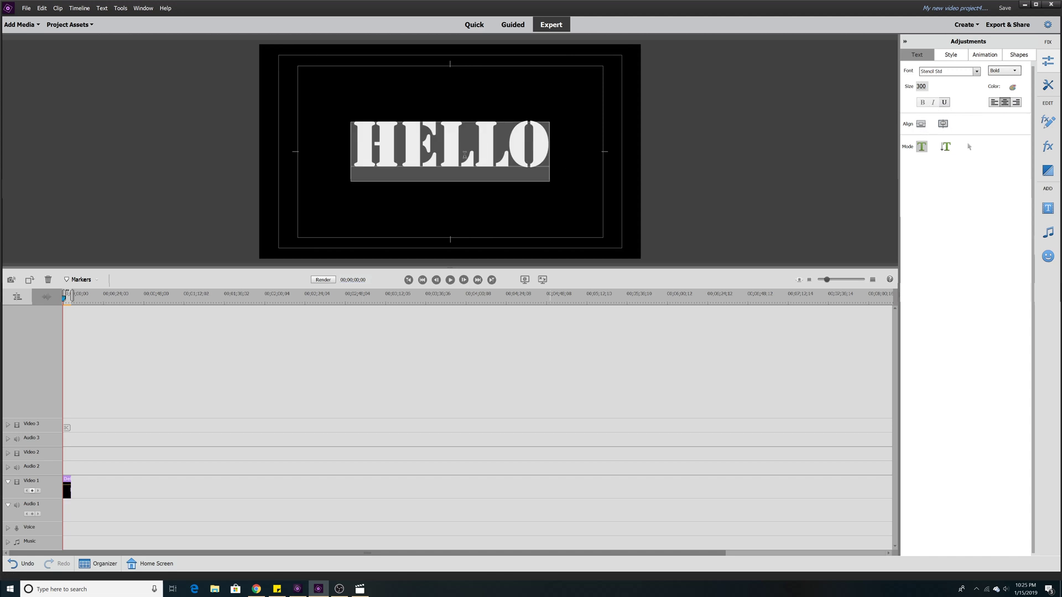
pyautogui.click(1012, 88)
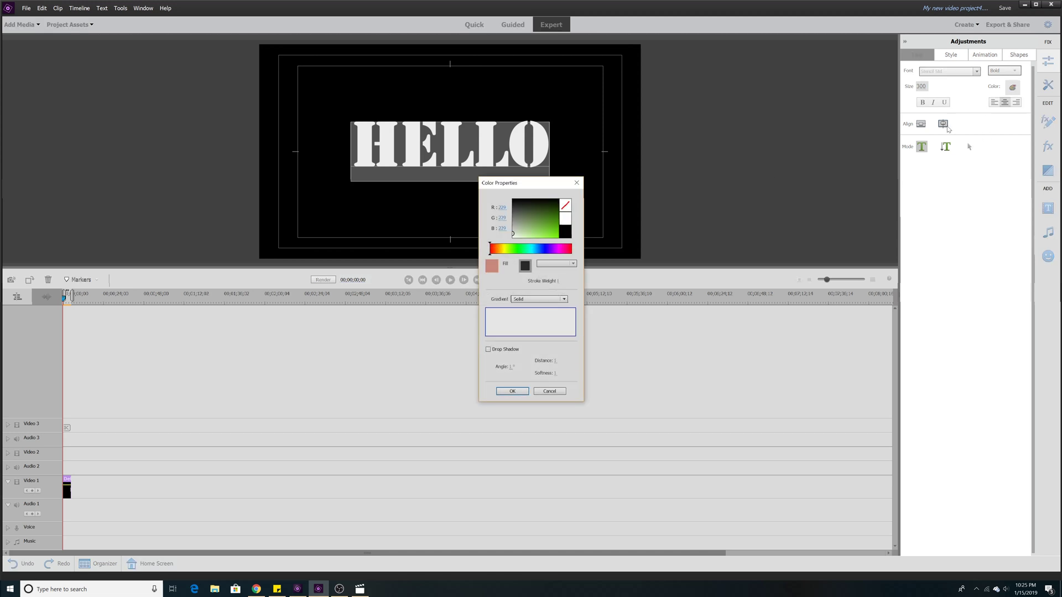
pyautogui.click(531, 253)
pyautogui.click(553, 229)
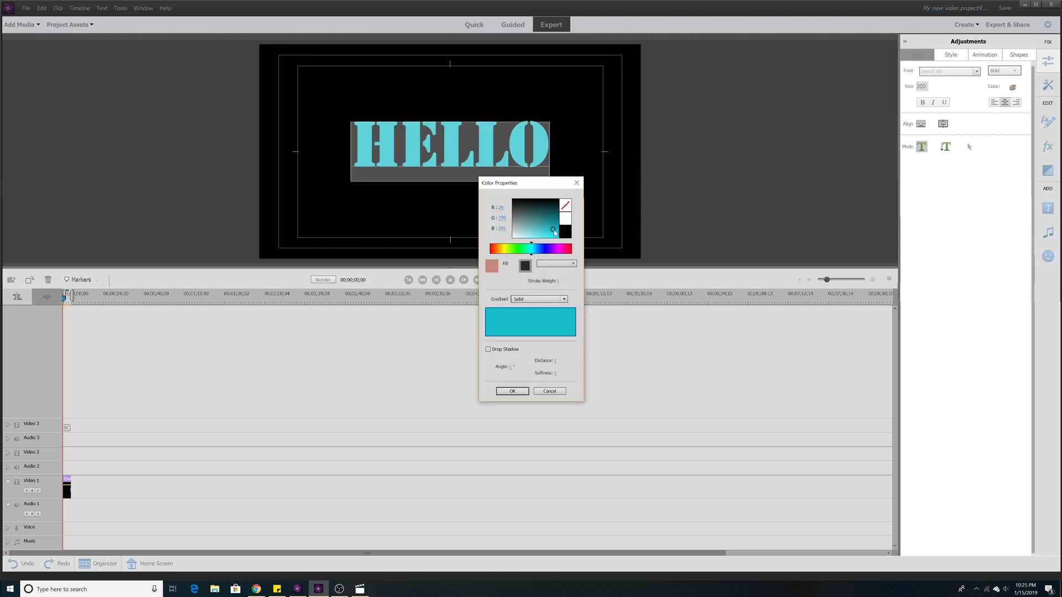
pyautogui.click(512, 392)
# - Copy the HELLO title clip and paste a duplicate onto Video 1
pyautogui.rightClick(67, 489)
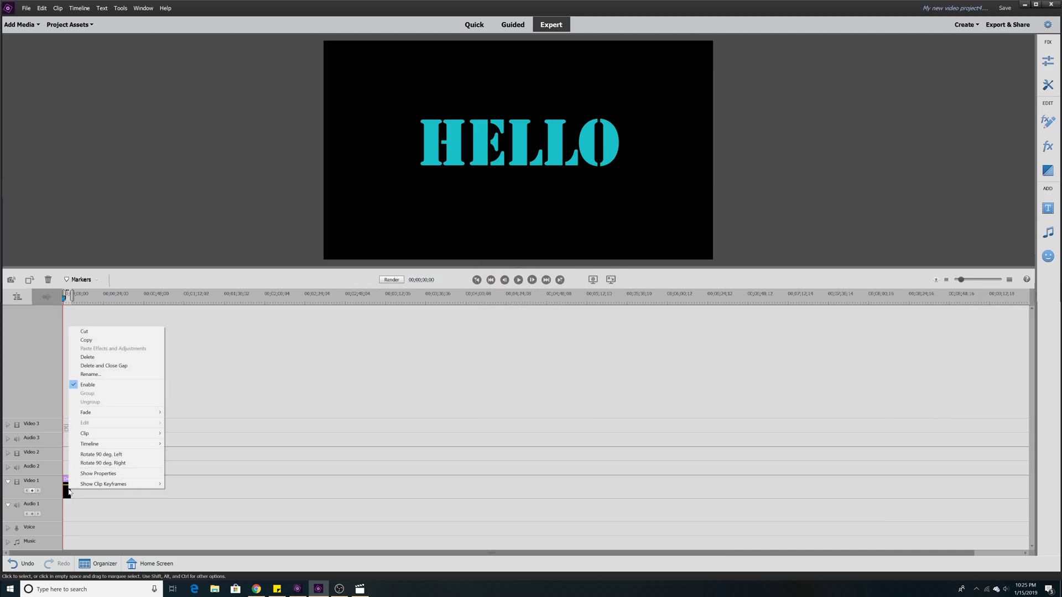
pyautogui.click(99, 342)
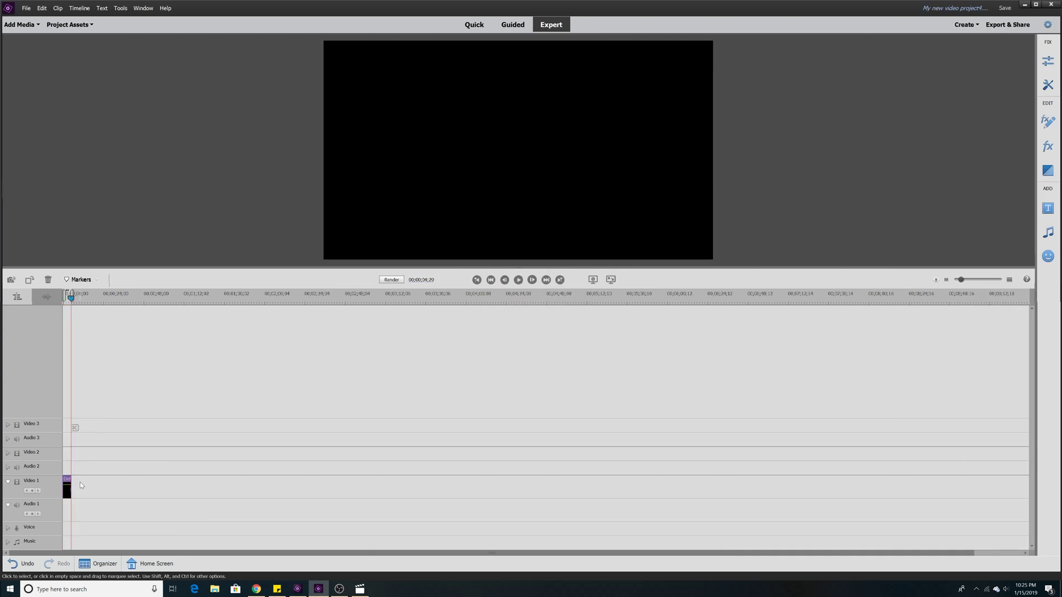
pyautogui.click(41, 7)
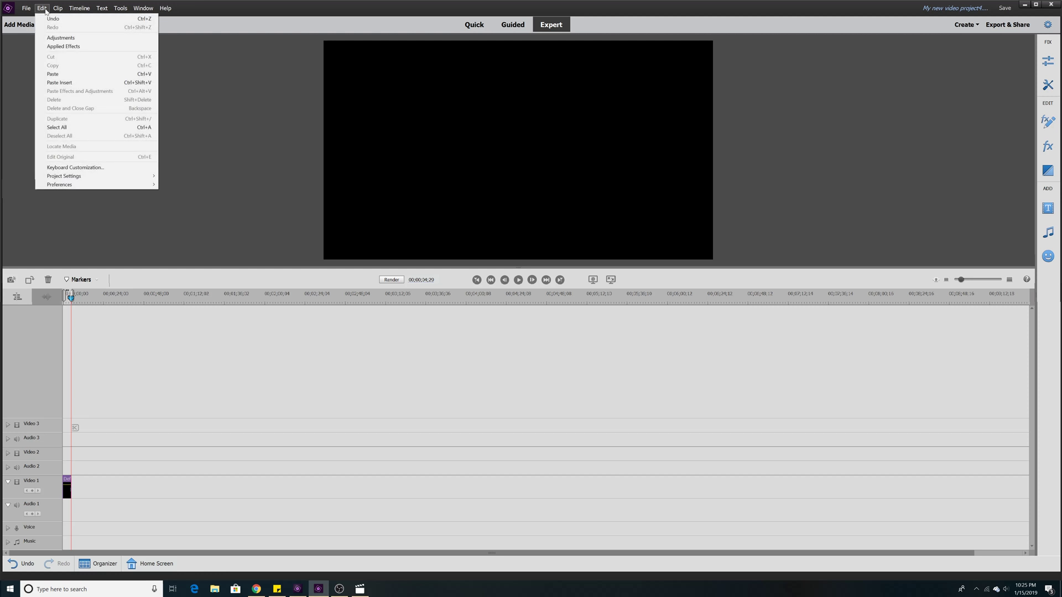
pyautogui.click(65, 74)
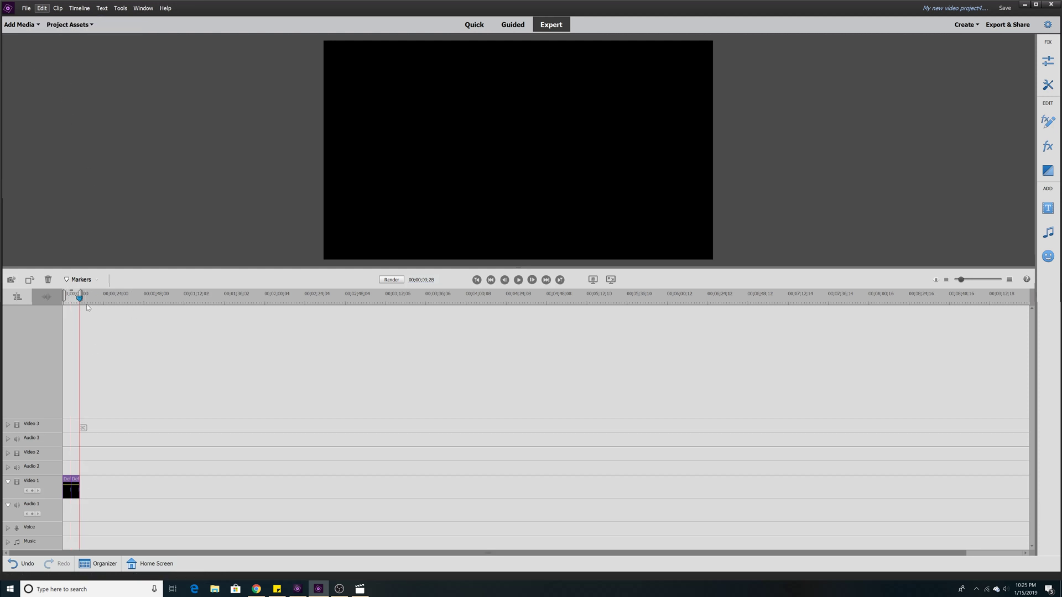
# - Shift the second title clip right to leave a gap, then play and stop the preview
pyautogui.press('Home')
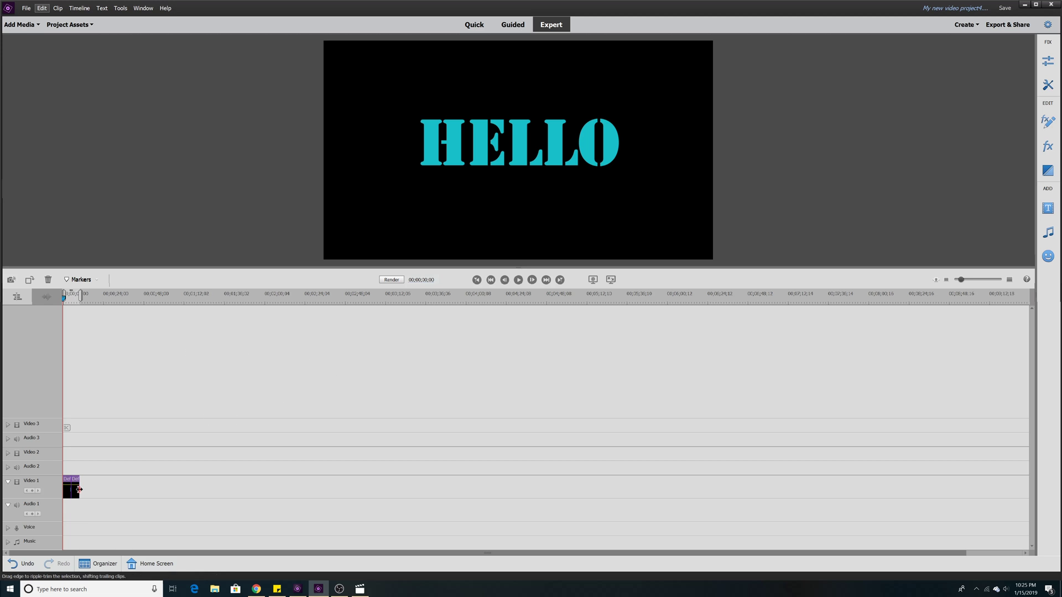
pyautogui.moveTo(75, 491); pyautogui.dragTo(91, 489)
pyautogui.click(519, 280)
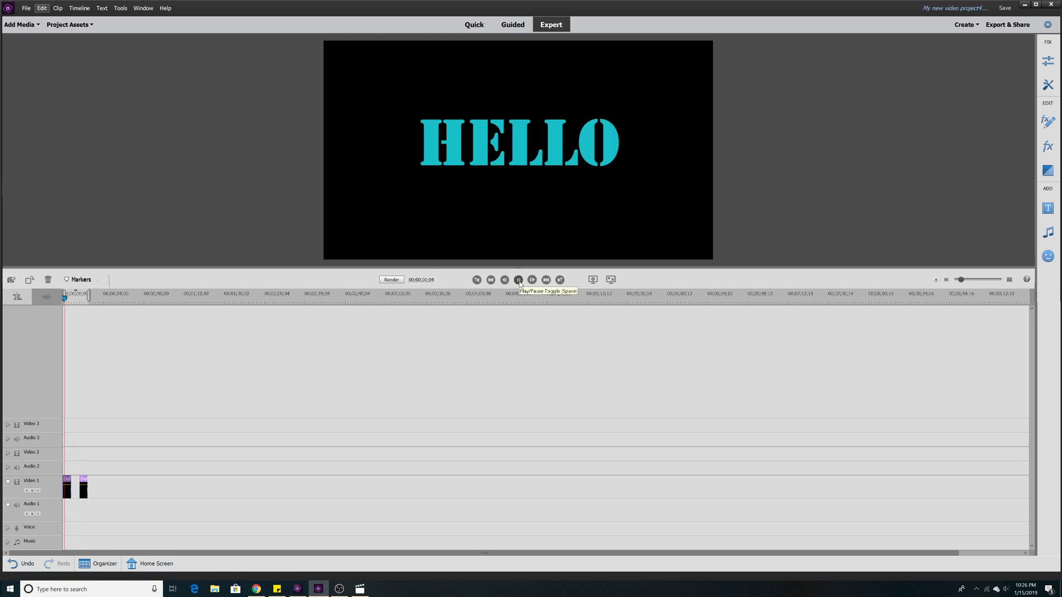
pyautogui.click(518, 279)
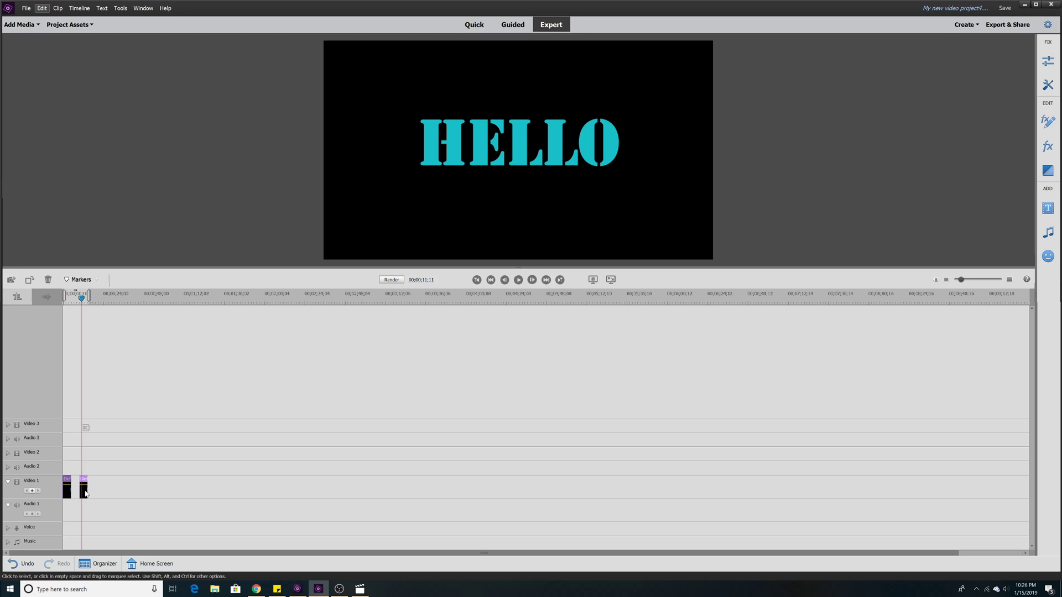
# - Replace the second clip's HELLO text with OOOPS and scrub back to preview it
pyautogui.doubleClick(85, 492)
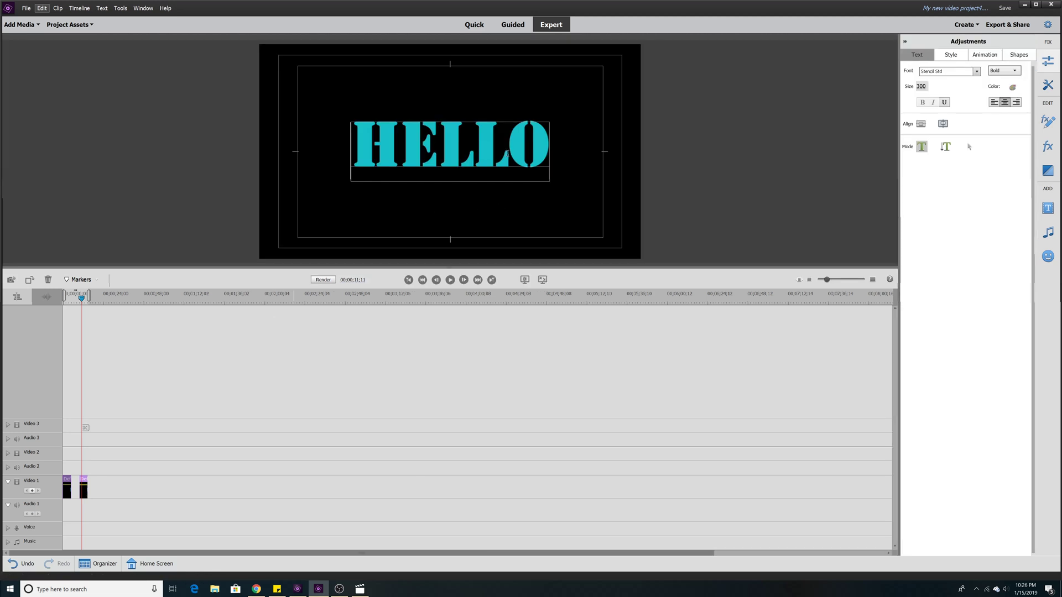
pyautogui.click(549, 157)
pyautogui.hotkey('ctrl', 'a')
pyautogui.write('OO')
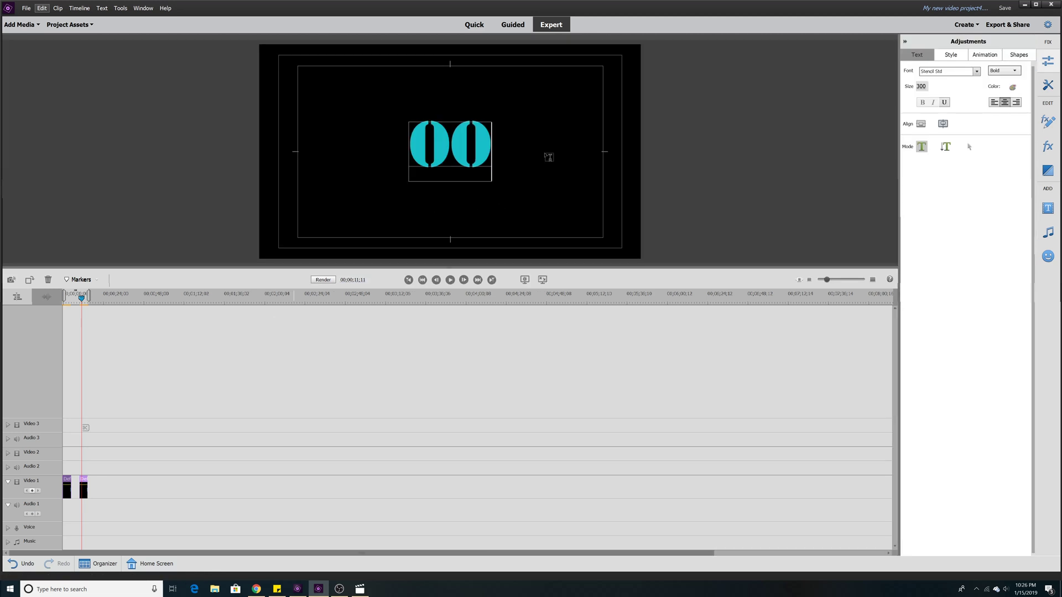
pyautogui.write('OPS')
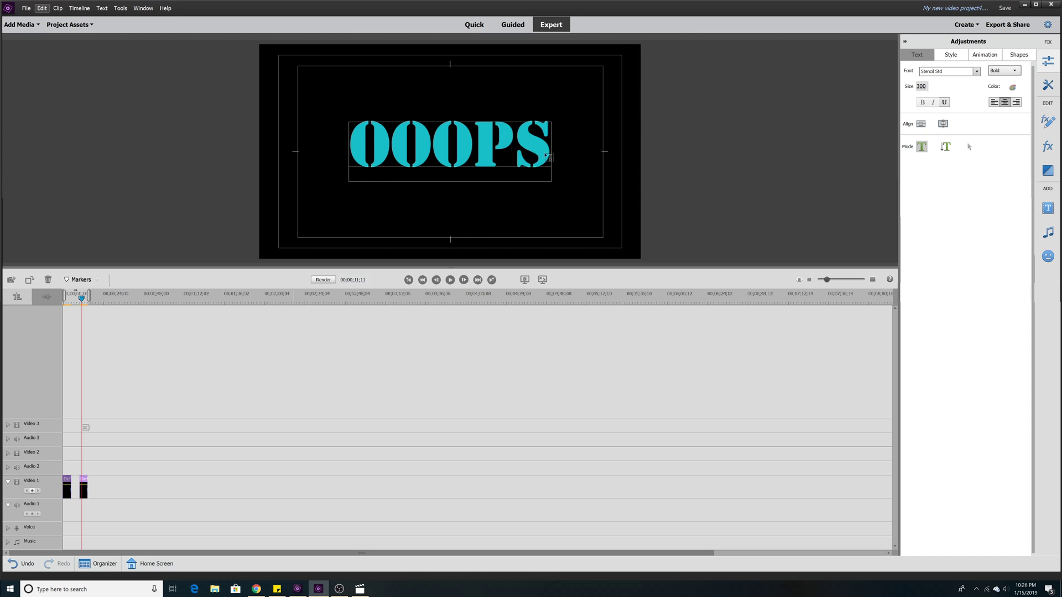
pyautogui.click(393, 453)
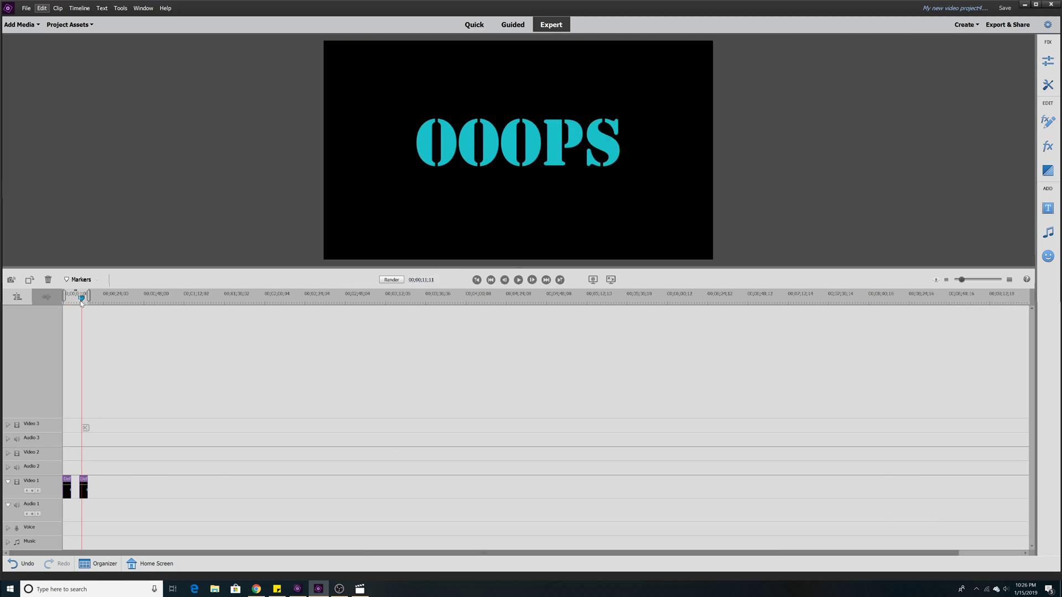
pyautogui.moveTo(82, 298); pyautogui.dragTo(69, 308)
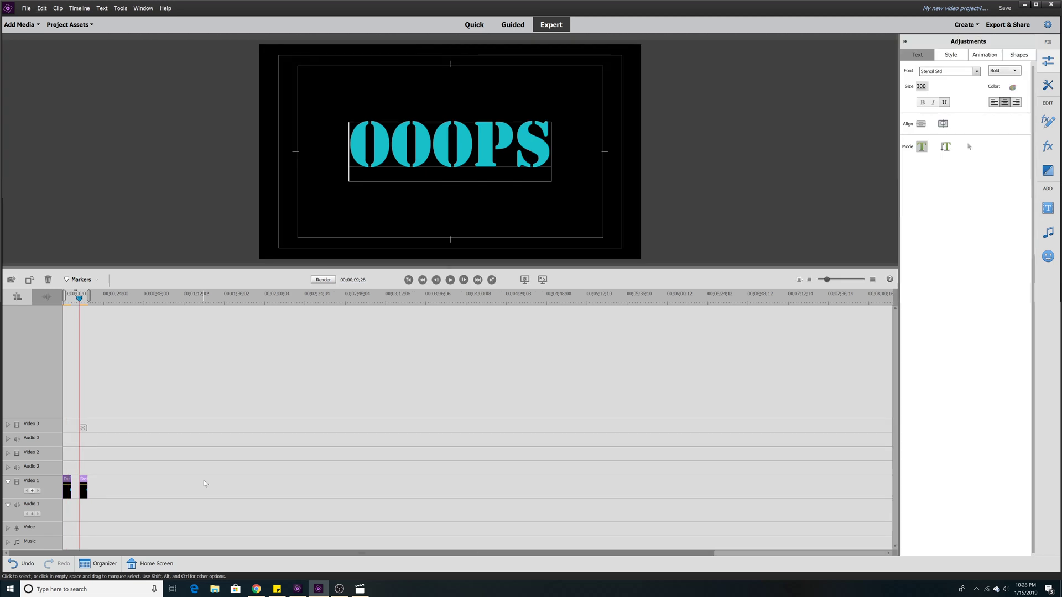
# - Duplicate the OOOPS title in Project Assets and add the copy to the end of Video 1
pyautogui.click(80, 26)
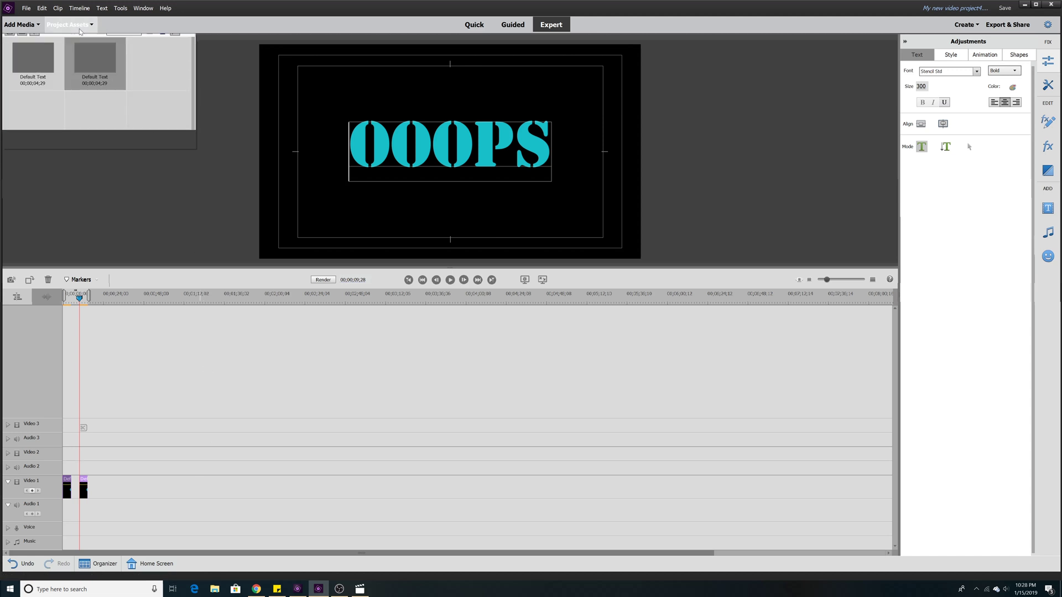
pyautogui.rightClick(98, 73)
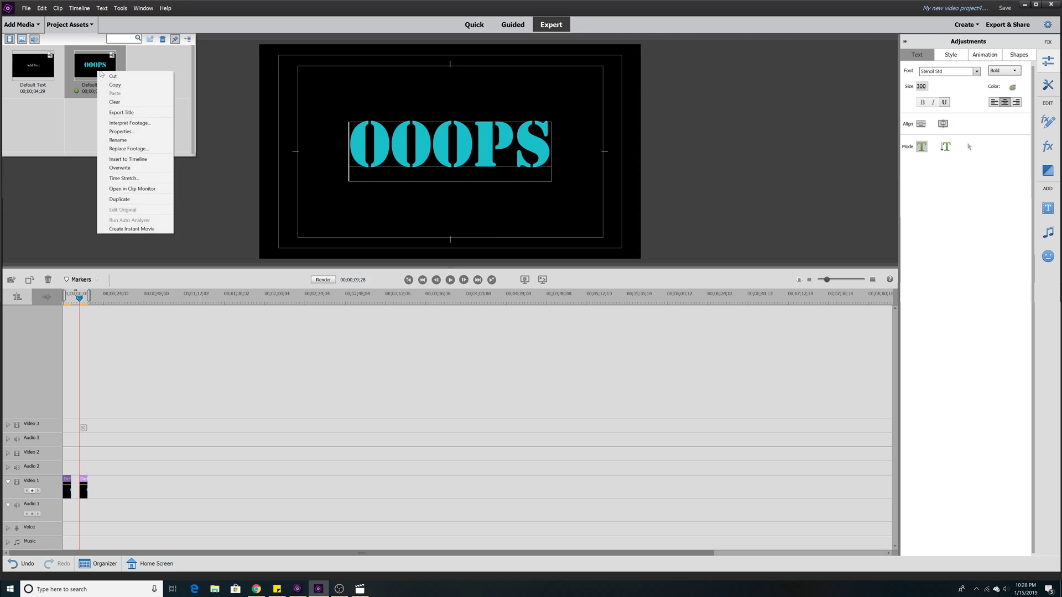
pyautogui.click(140, 205)
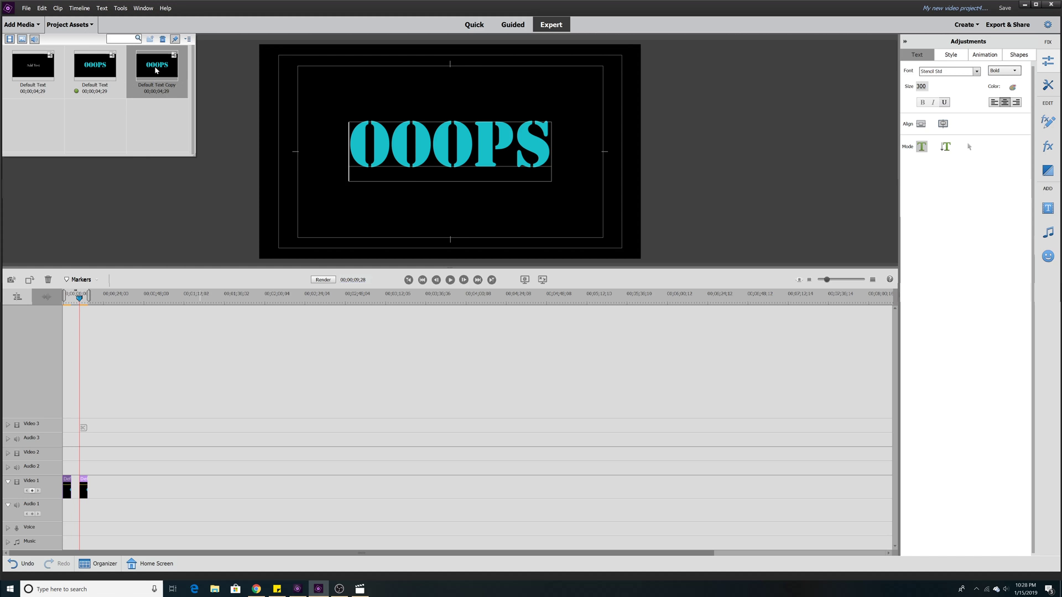
pyautogui.moveTo(156, 68); pyautogui.dragTo(102, 486)
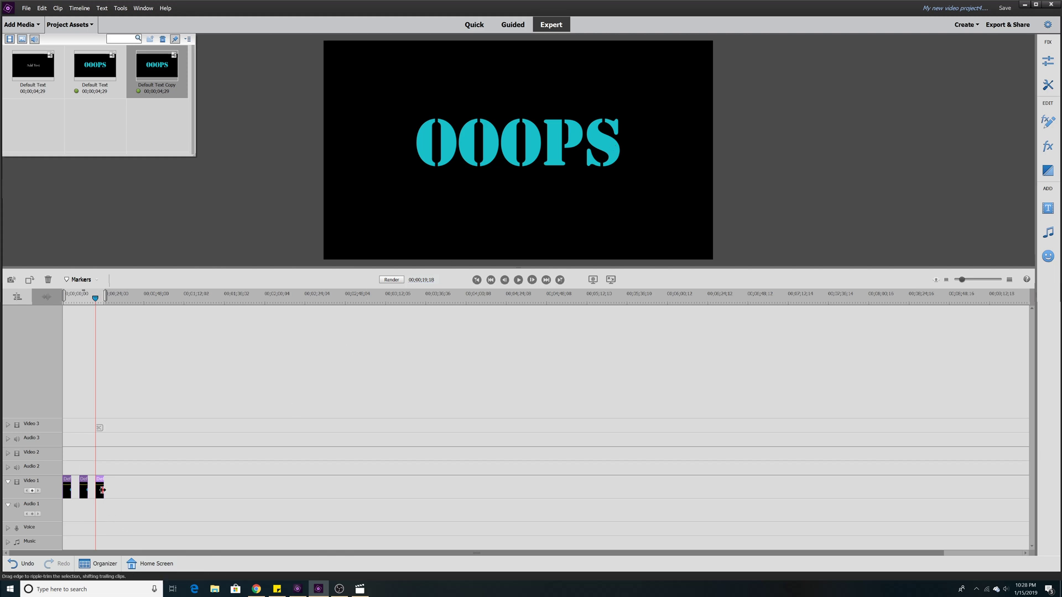
# - Change the copied title's text to GOODBYE
pyautogui.doubleClick(101, 491)
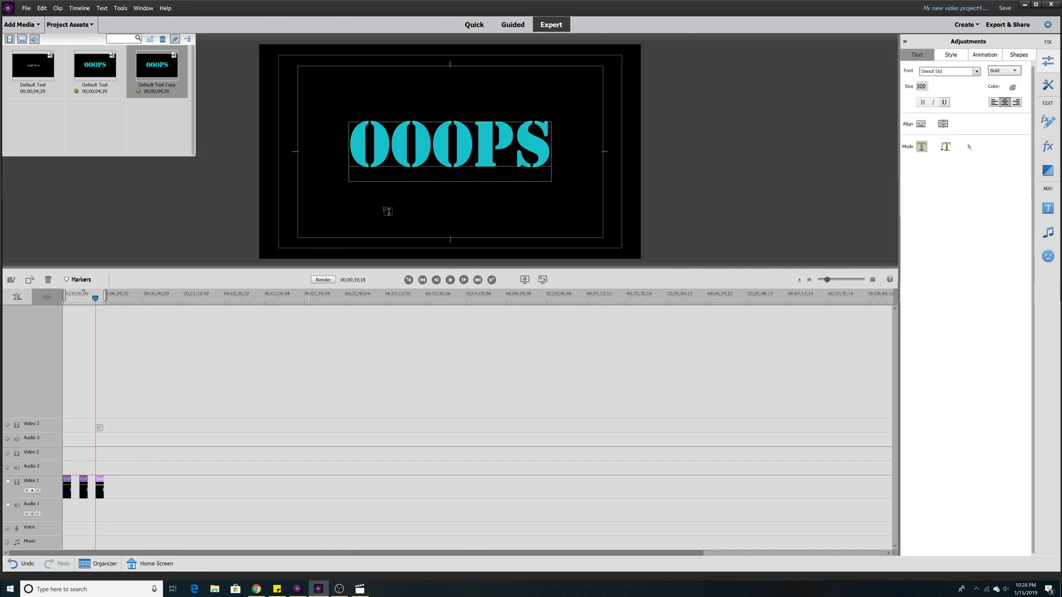
pyautogui.write('GOODBYE')
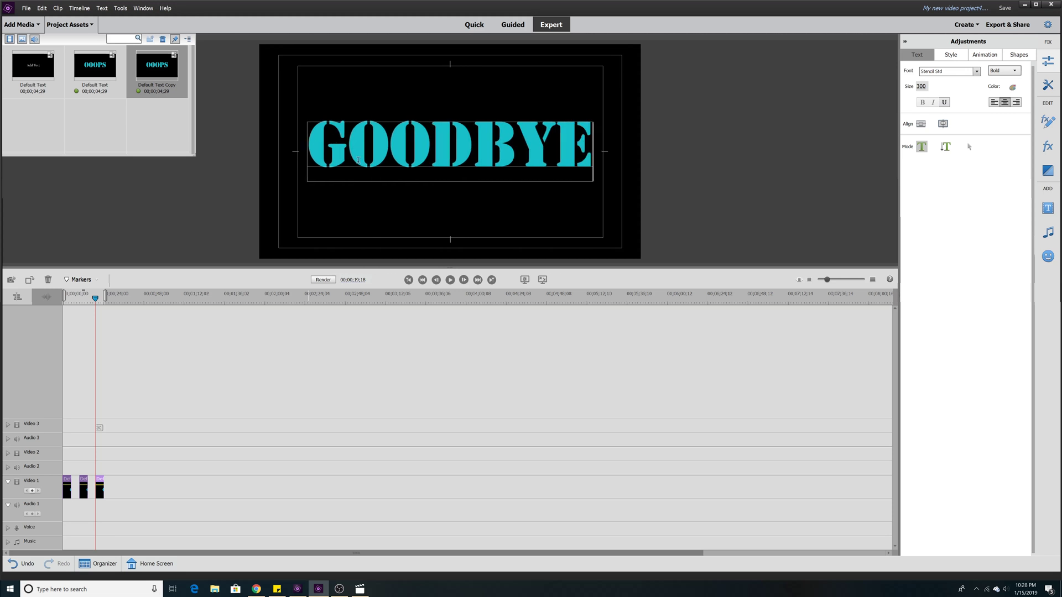
pyautogui.click(211, 488)
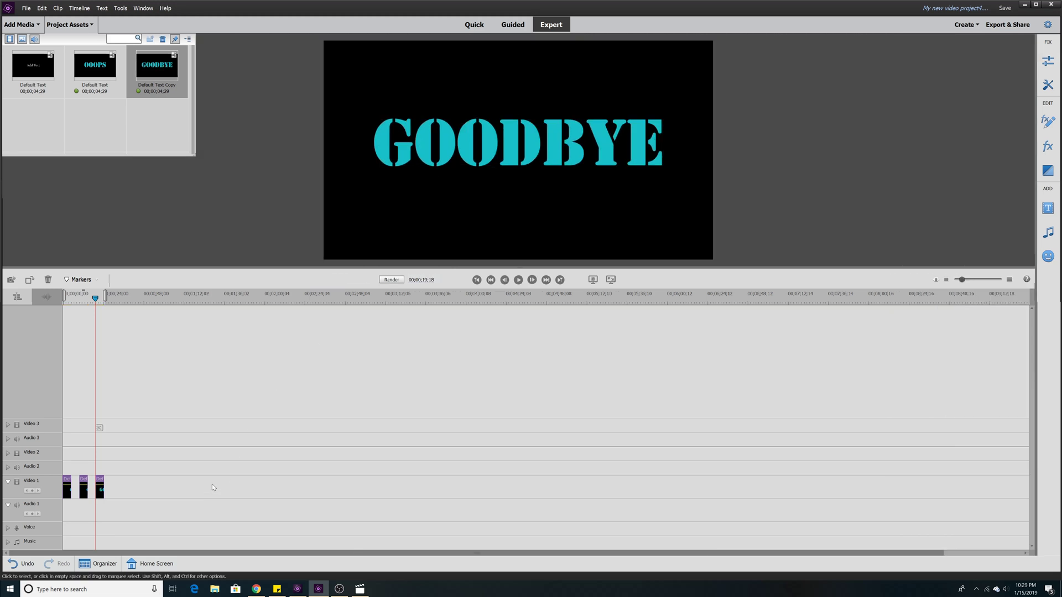
pyautogui.moveTo(98, 303)
pyautogui.mouseDown()
pyautogui.moveTo(69, 308)
pyautogui.moveTo(102, 305)
pyautogui.mouseUp()
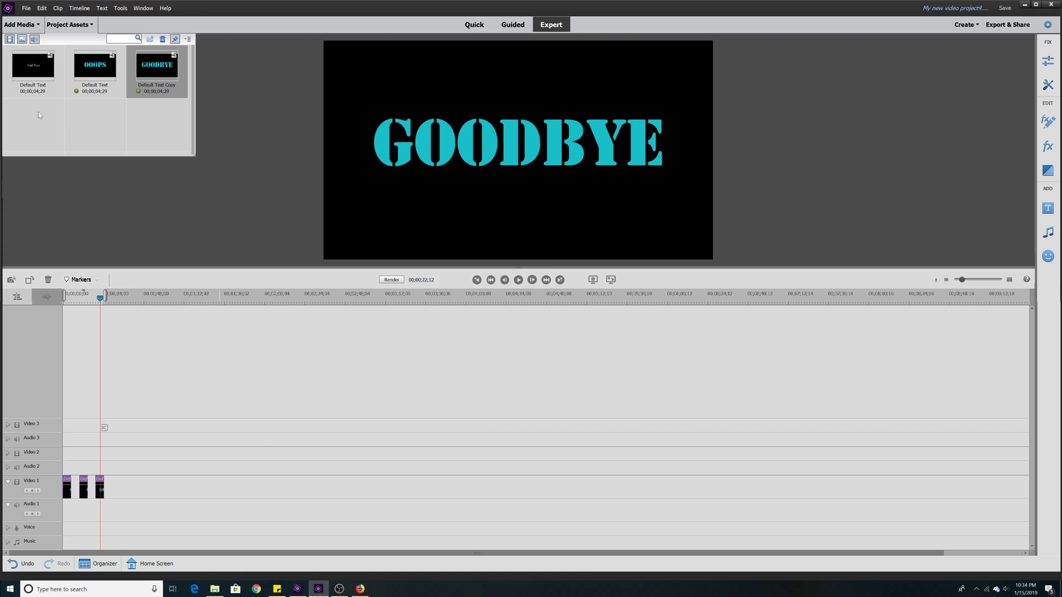
# - Import the eggs.mp4 video into the project from Files and Folders
pyautogui.click(21, 25)
pyautogui.click(47, 75)
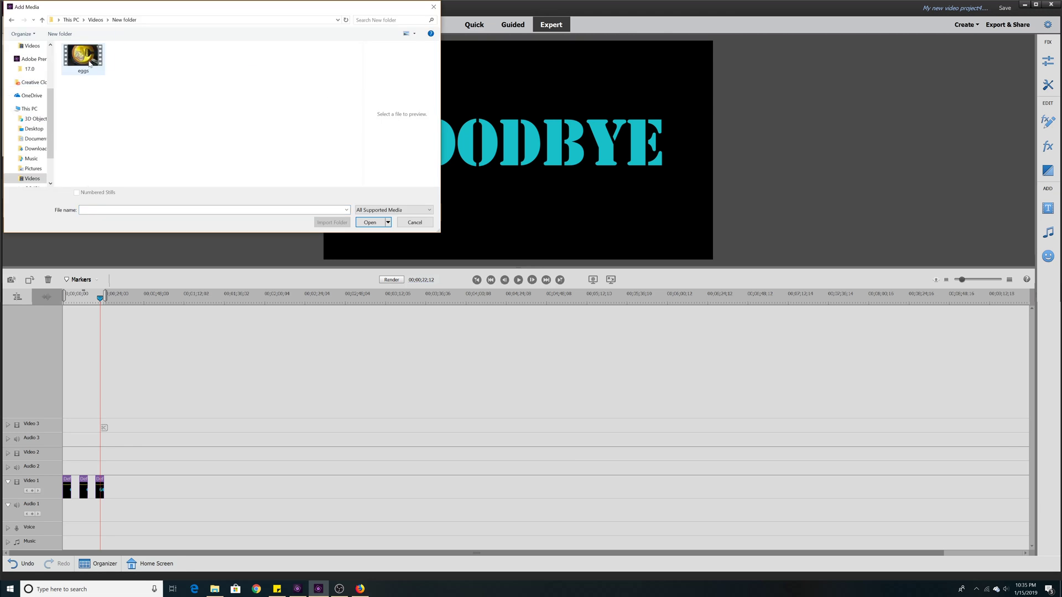
pyautogui.click(82, 57)
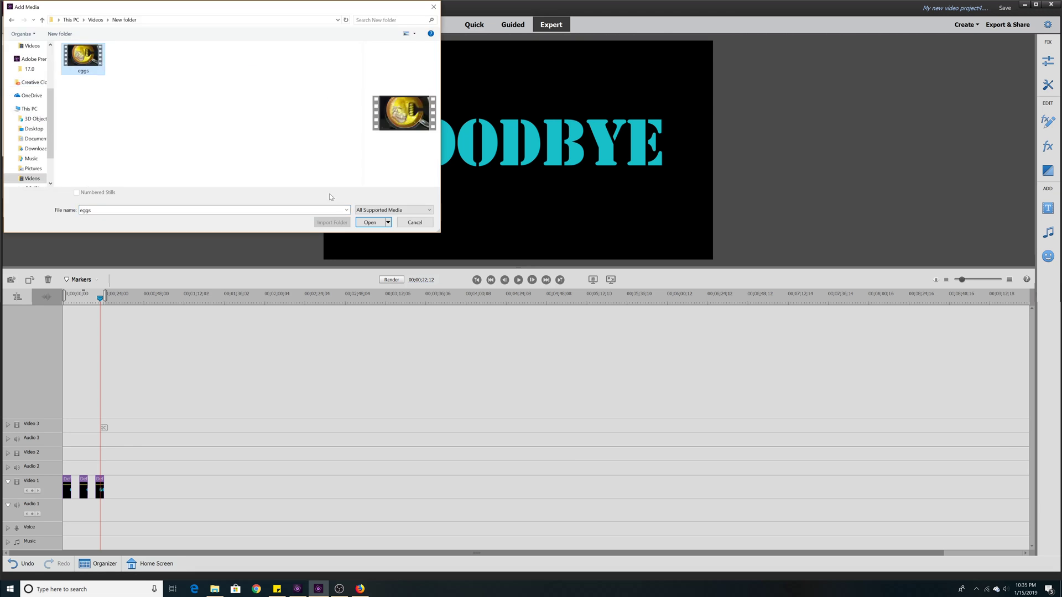
pyautogui.click(369, 223)
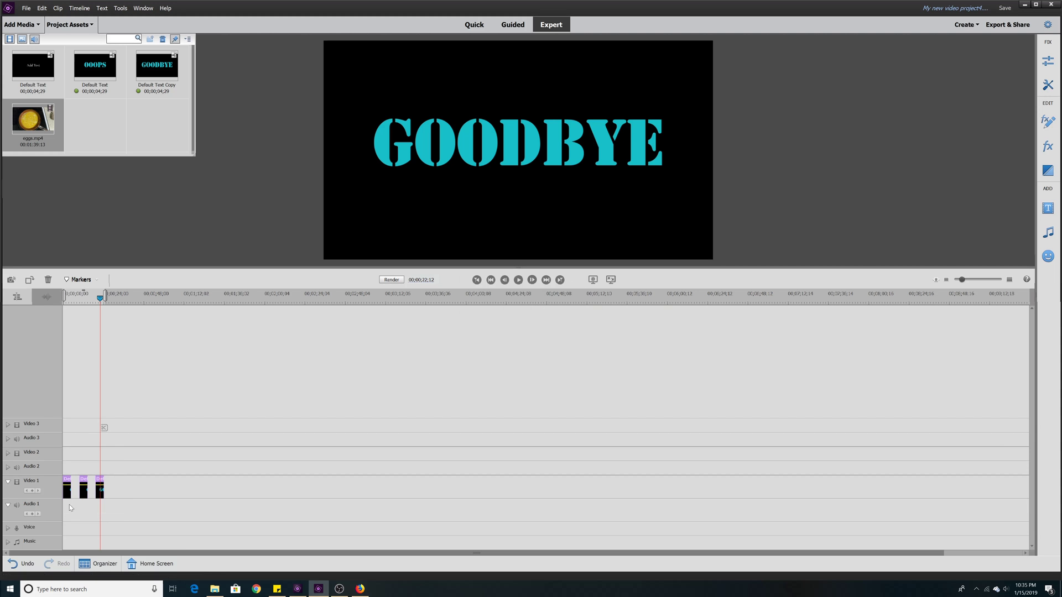
# - Move the three titles to Video 2, place eggs.mp4 on Video 1, close the gap, and play
pyautogui.moveTo(87, 494); pyautogui.dragTo(83, 463)
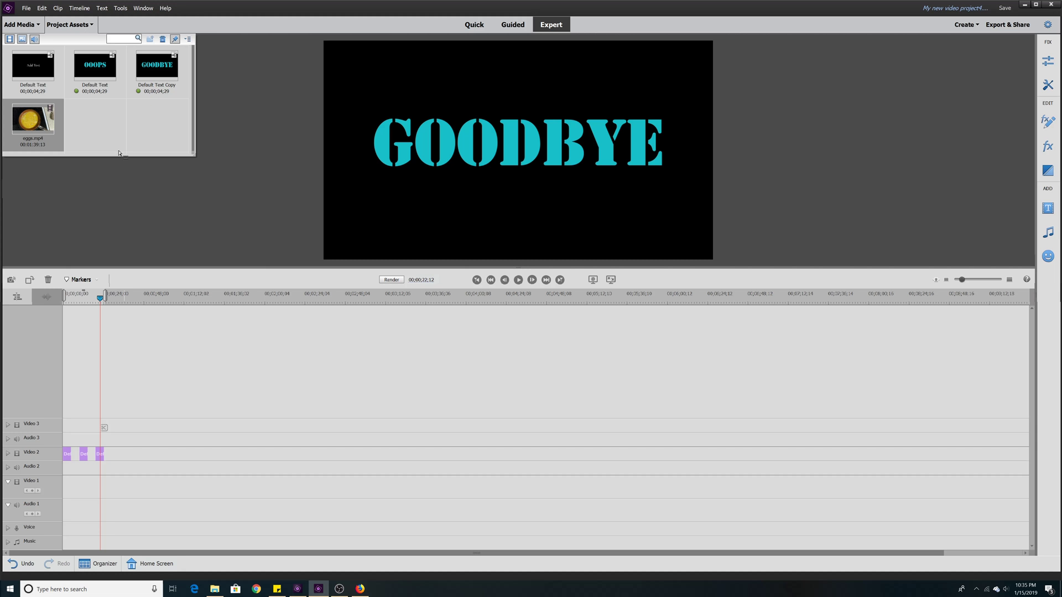
pyautogui.moveTo(119, 153); pyautogui.dragTo(67, 501)
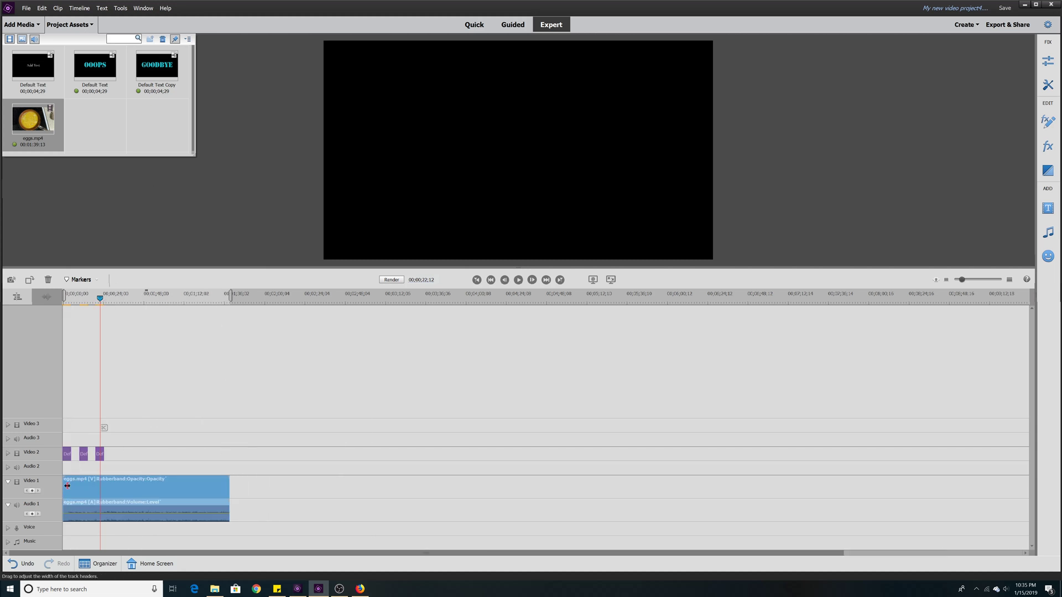
pyautogui.moveTo(84, 454); pyautogui.dragTo(74, 454)
pyautogui.click(518, 280)
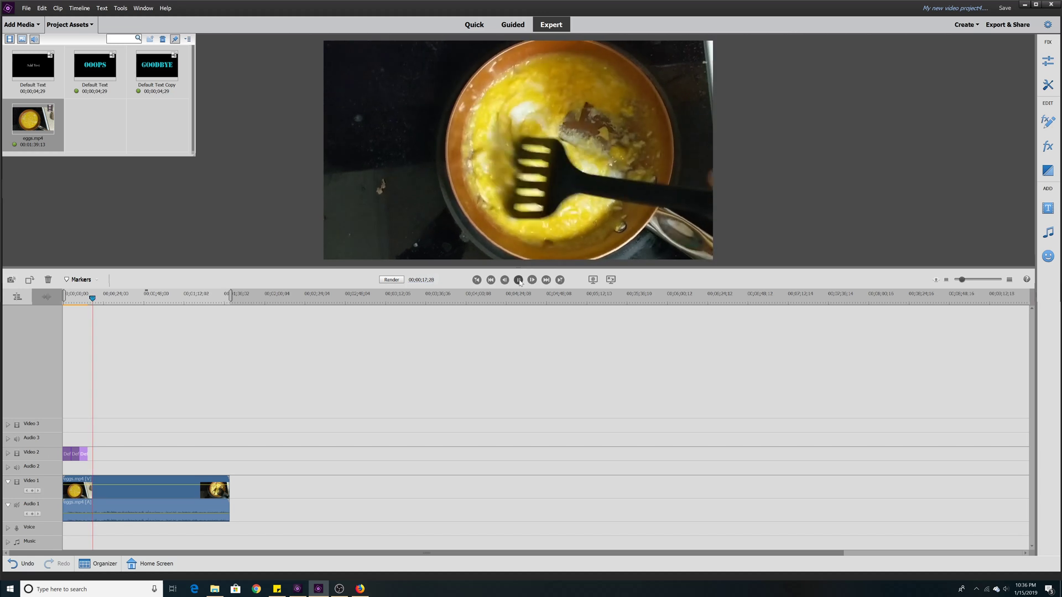
pyautogui.click(108, 489)
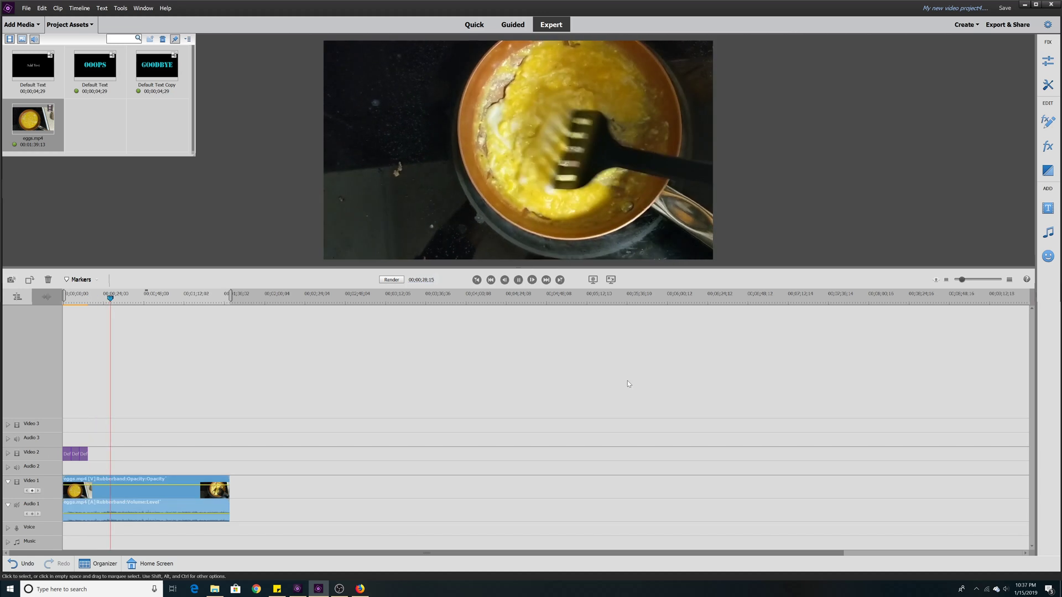